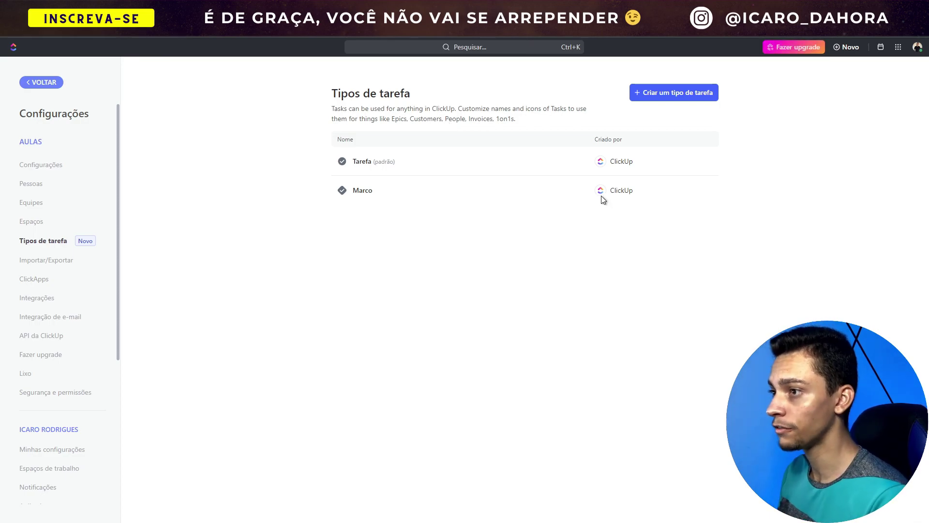
# Start a new custom task type and choose a calendar icon for it
pyautogui.click(658, 98)
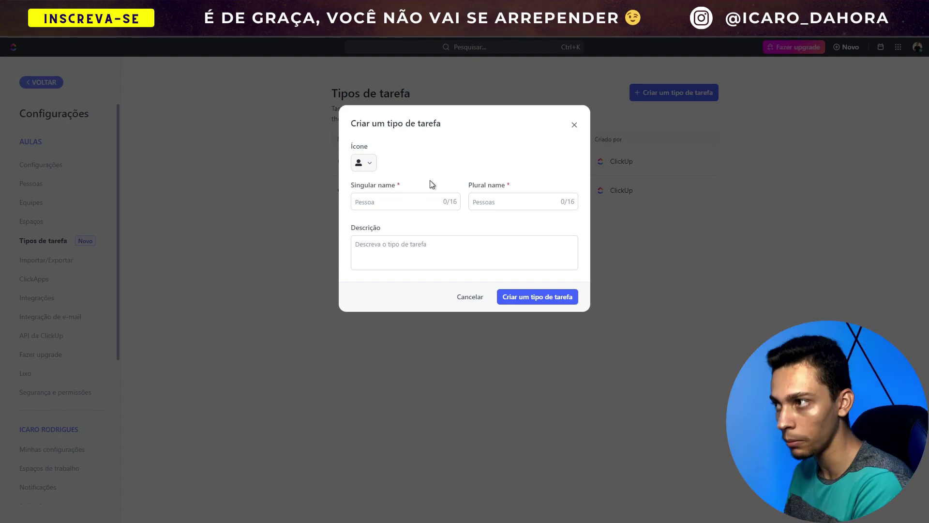
pyautogui.click(365, 164)
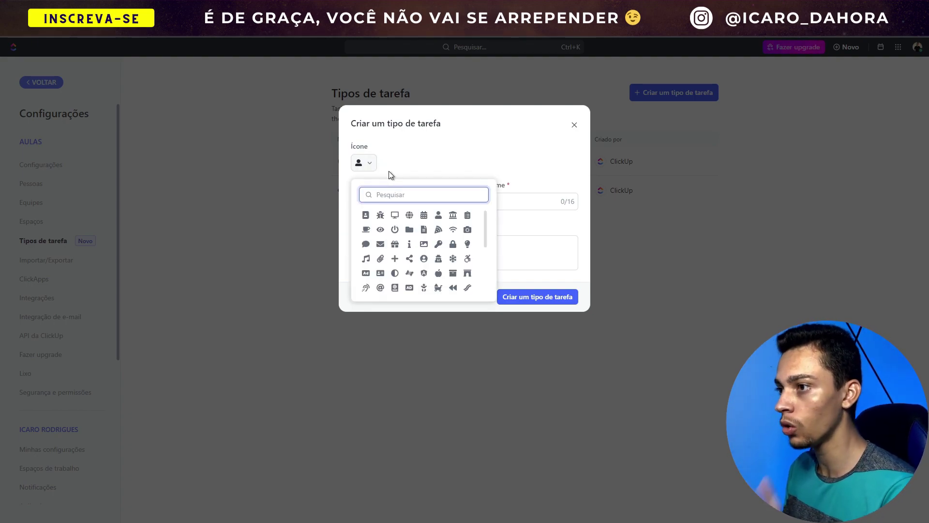
pyautogui.write('doc')
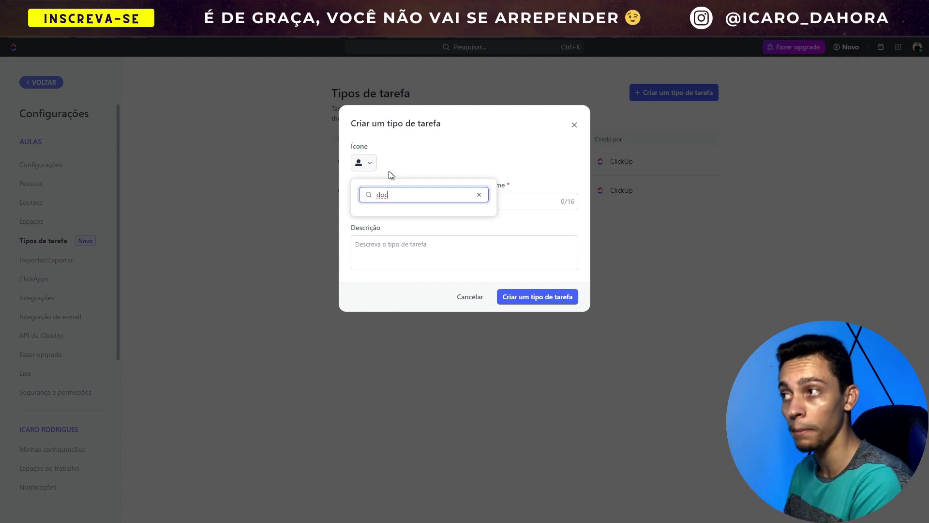
pyautogui.press('BackSpace')
pyautogui.press('BackSpace')
pyautogui.press('BackSpace')
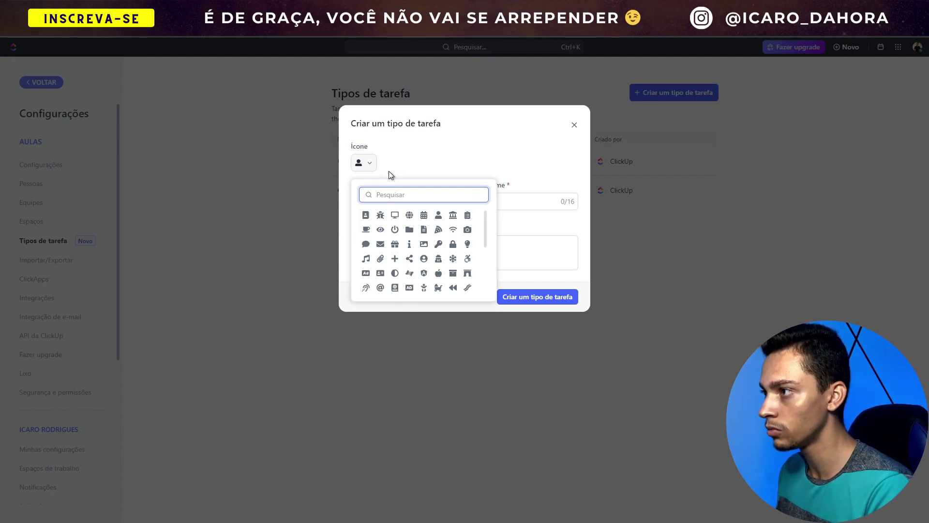
pyautogui.write('cale')
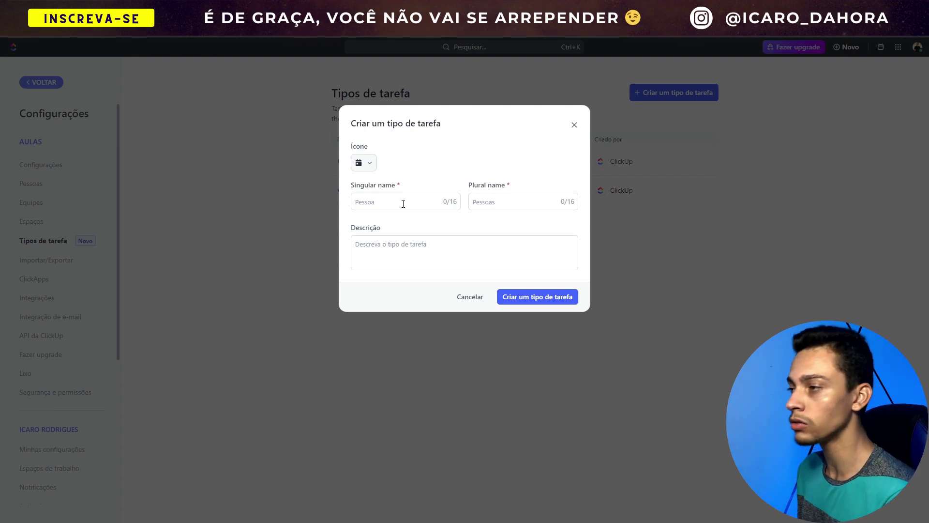
# Name the new task type Reunião in singular and Reuniões in plural, leave the description empty, and create it
pyautogui.click(403, 203)
pyautogui.write('Reyb')
pyautogui.press('BackSpace')
pyautogui.press('BackSpace')
pyautogui.click(420, 248)
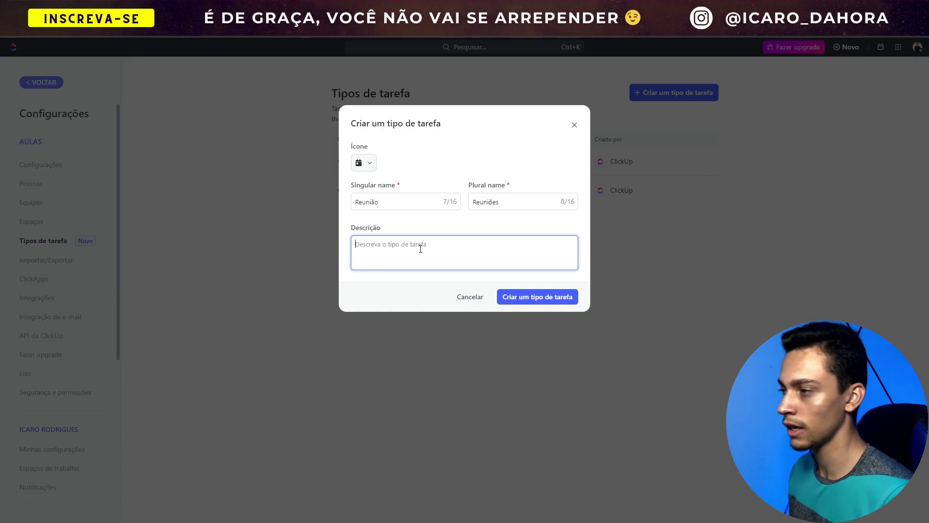
pyautogui.click(523, 296)
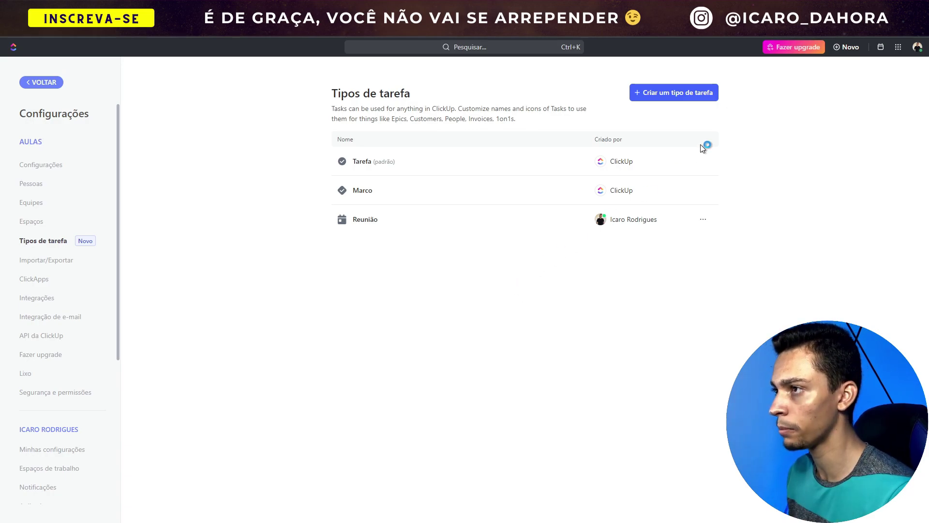
# Create another task type with a book icon, singular name Doc and plural name Docs
pyautogui.click(681, 103)
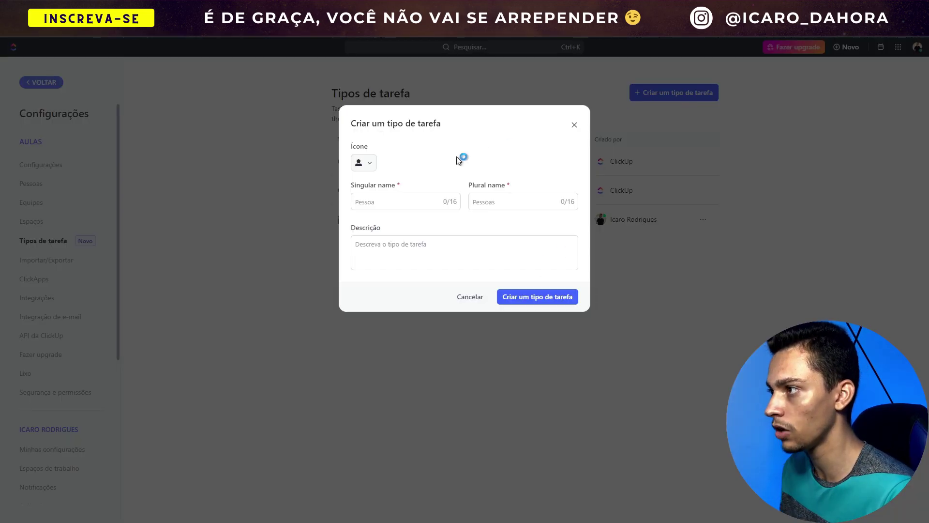
pyautogui.click(364, 163)
pyautogui.click(394, 189)
pyautogui.write('doc')
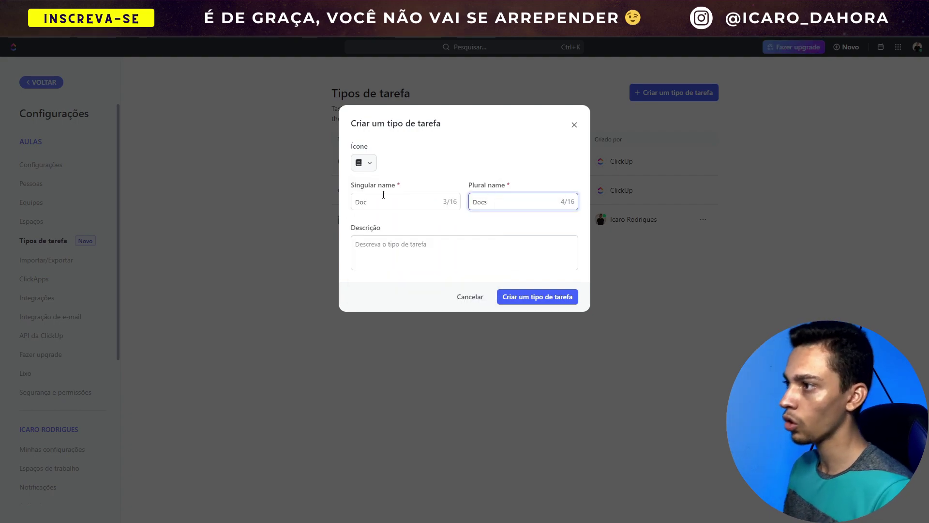
pyautogui.click(415, 173)
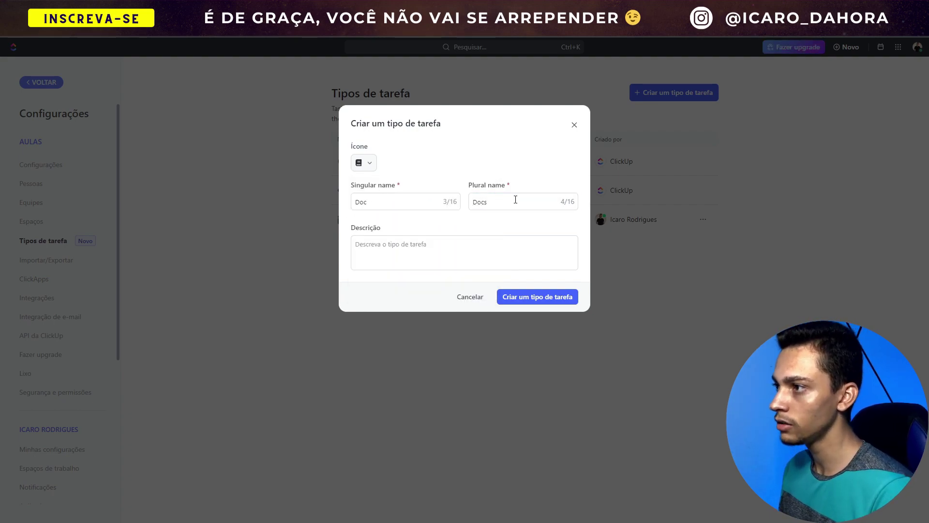
pyautogui.click(537, 297)
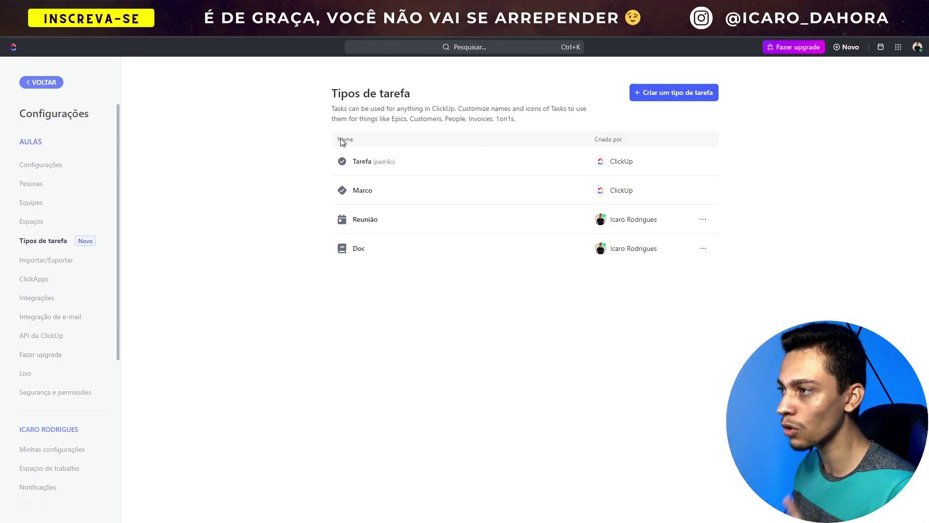
# Leave the settings and add the tasks Tarefa 1, Tarefa 2 and Tarefa 3 to LISTA 1
pyautogui.click(48, 83)
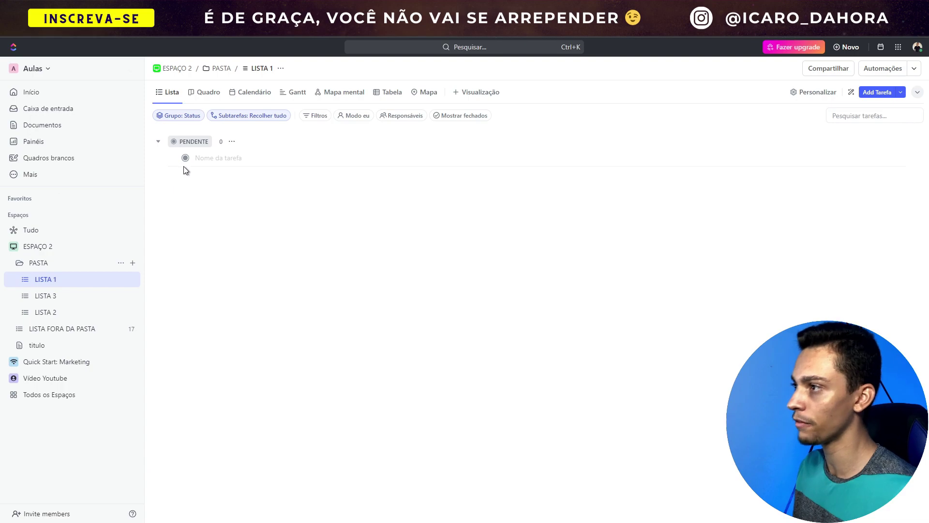
pyautogui.click(220, 159)
pyautogui.write('Ta')
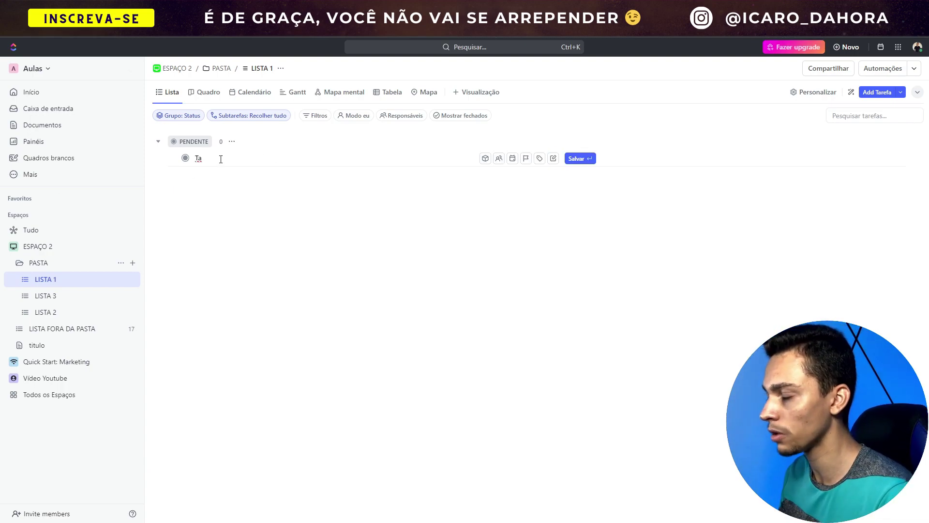
pyautogui.write('refa 1')
pyautogui.press('Return')
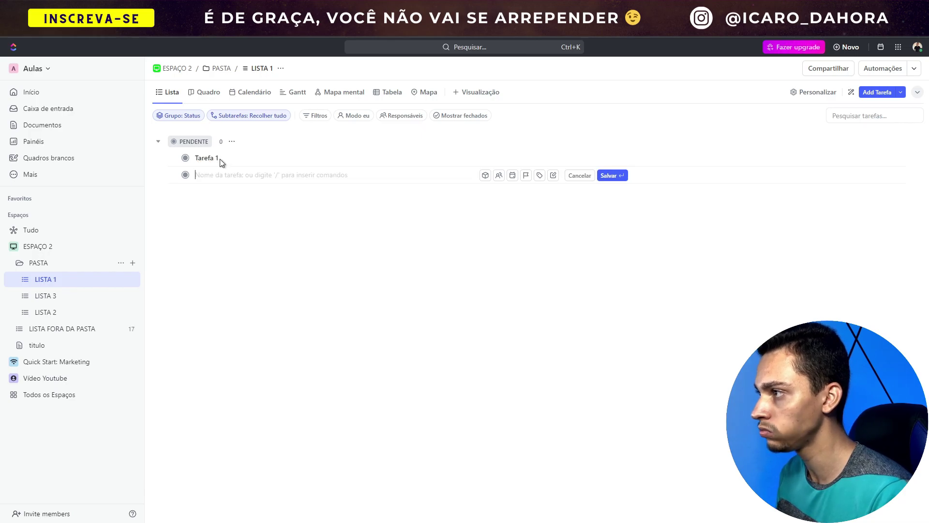
pyautogui.write('T')
pyautogui.click(180, 416)
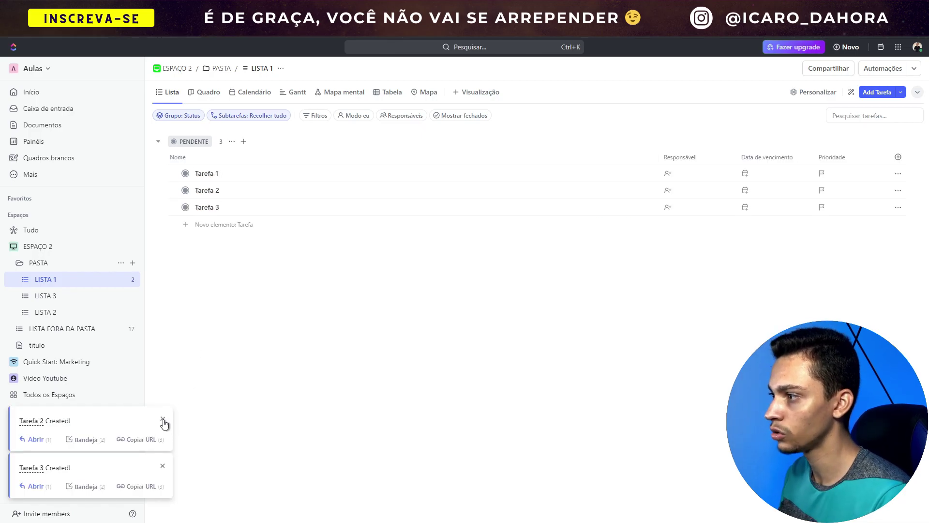
# Dismiss the notifications about the newly created tasks
pyautogui.click(163, 419)
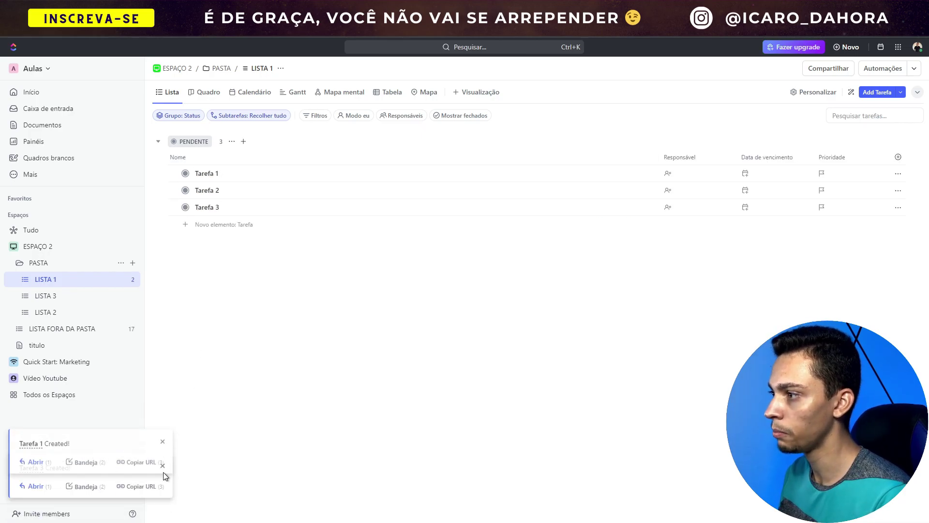
pyautogui.click(163, 466)
pyautogui.click(163, 467)
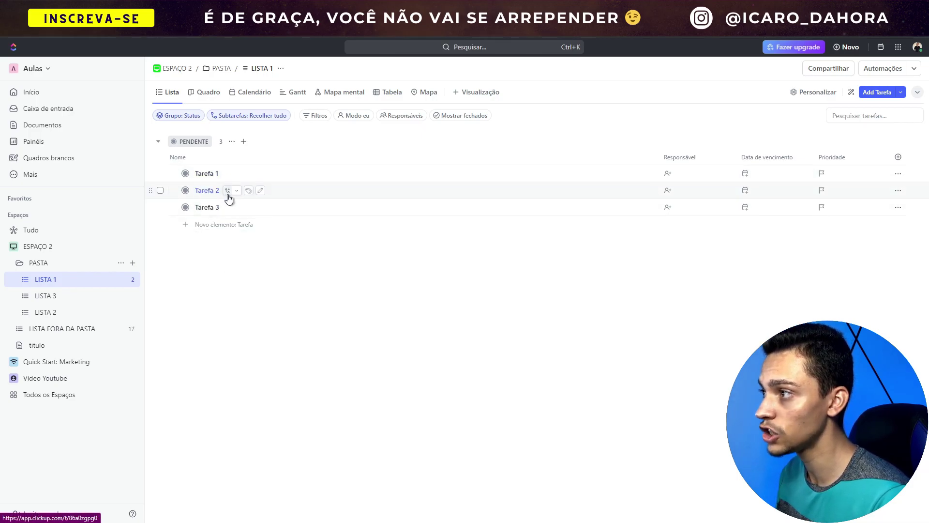
pyautogui.click(202, 225)
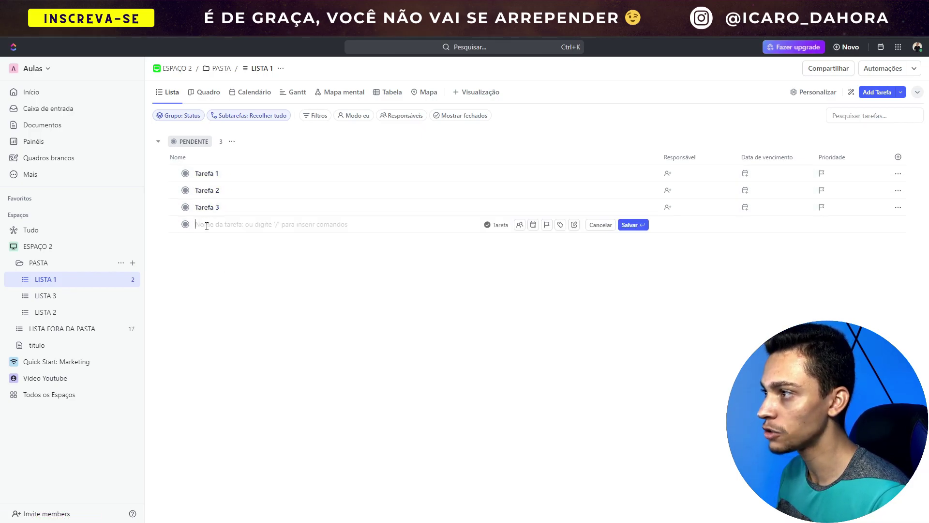
pyautogui.click(497, 229)
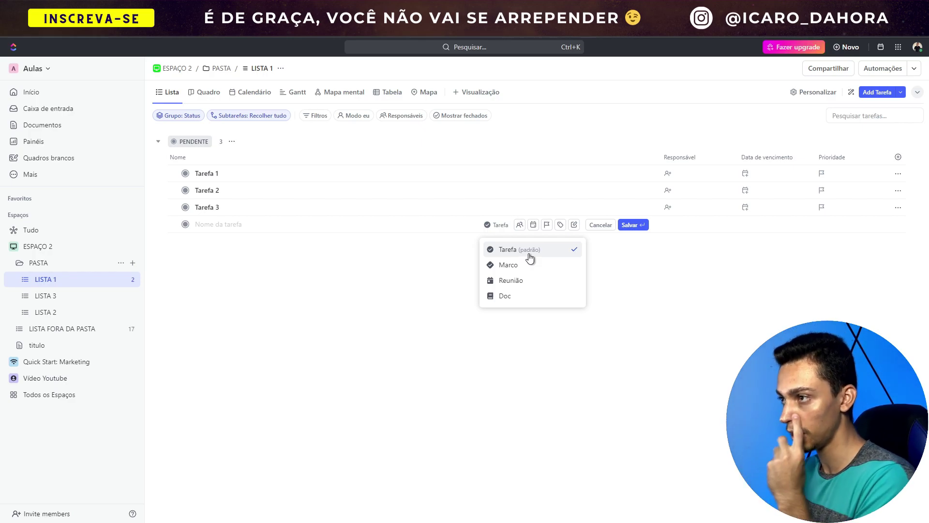
pyautogui.click(531, 281)
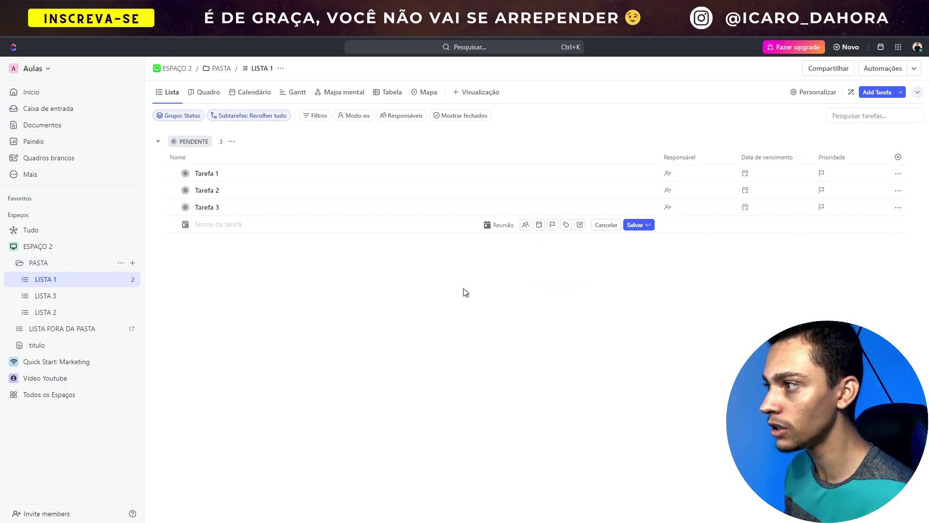
pyautogui.click(379, 295)
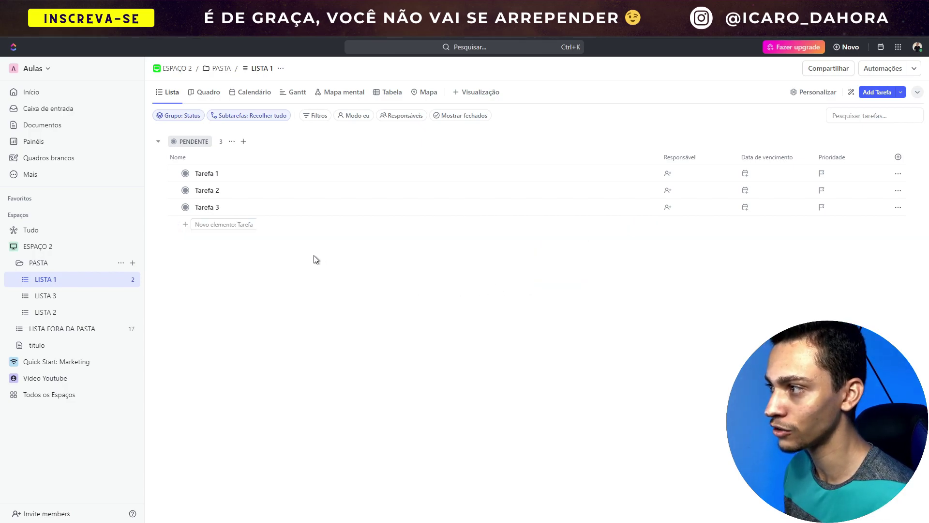
# Add a task named Tarefa to LISTA 1 with the task type Reunião and save it
pyautogui.click(230, 225)
pyautogui.write('Tarefa')
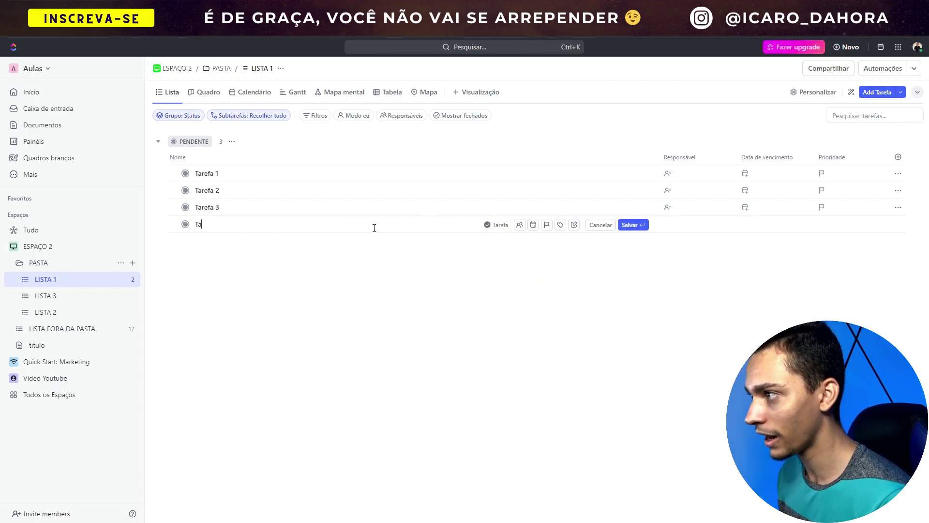
pyautogui.click(494, 225)
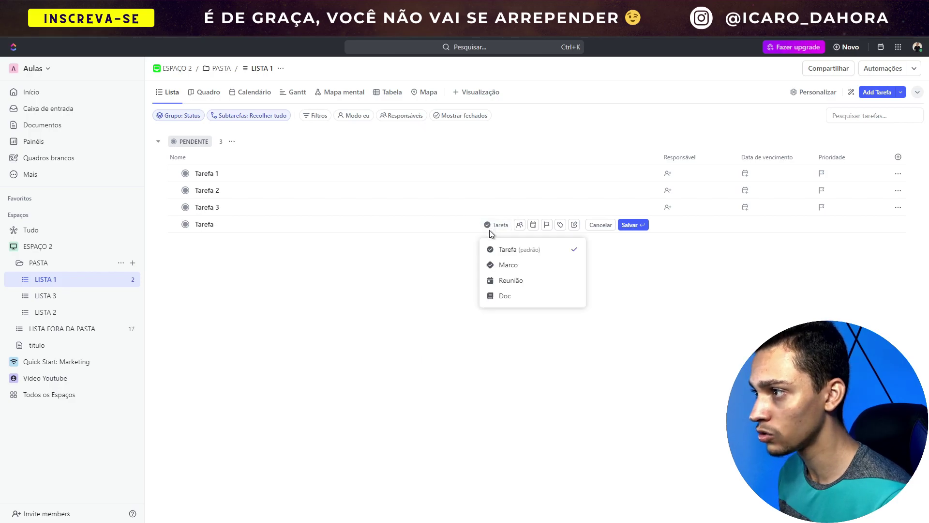
pyautogui.click(513, 279)
pyautogui.click(635, 225)
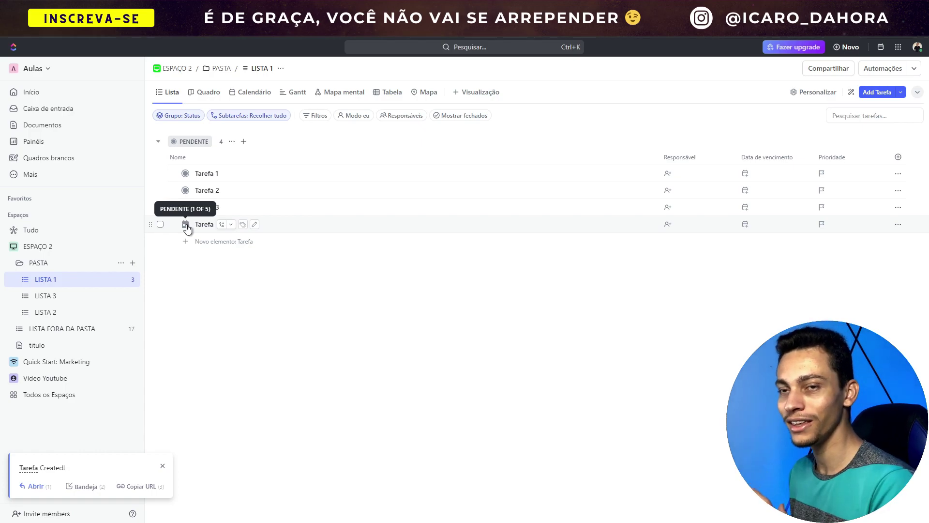
# Add a task named Tare to LISTA 1 and rename the Reunião-type task Tarefa as Reunião Interna
pyautogui.click(207, 242)
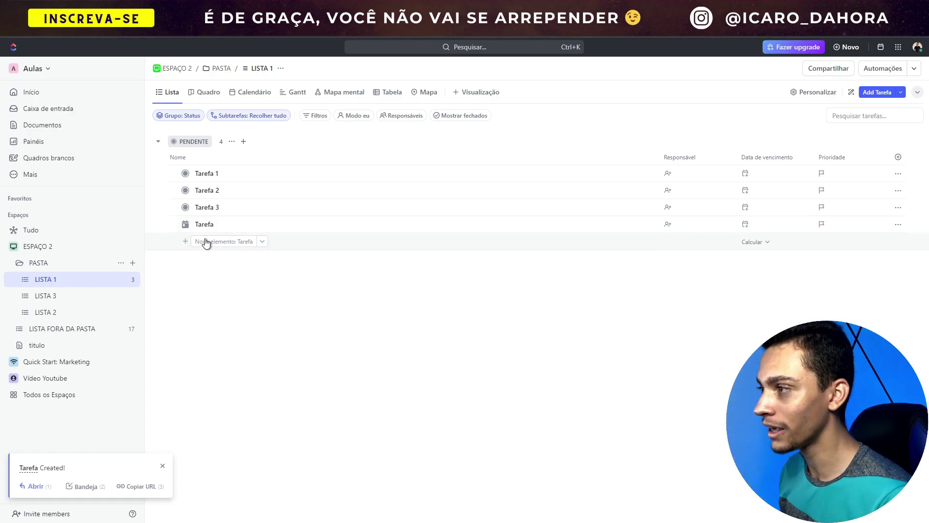
pyautogui.write('Tare')
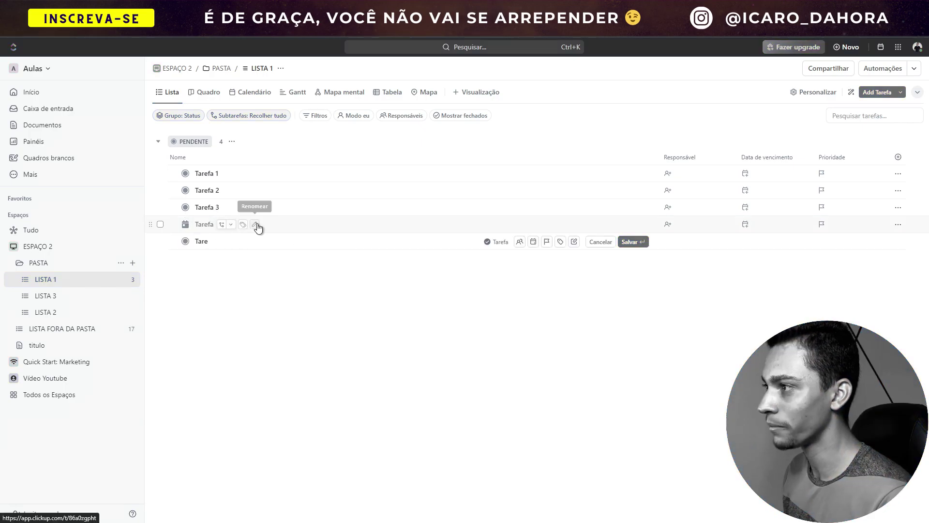
pyautogui.click(255, 226)
pyautogui.write('Reunião Interna')
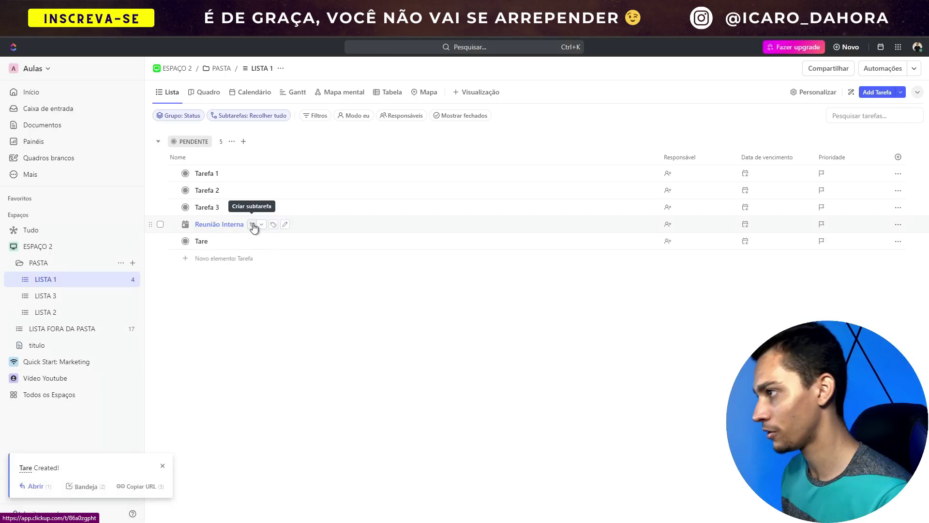
# Rename the Tare task as Processo XPTO and change its task type to Doc
pyautogui.click(248, 242)
pyautogui.write('Processo XPTO')
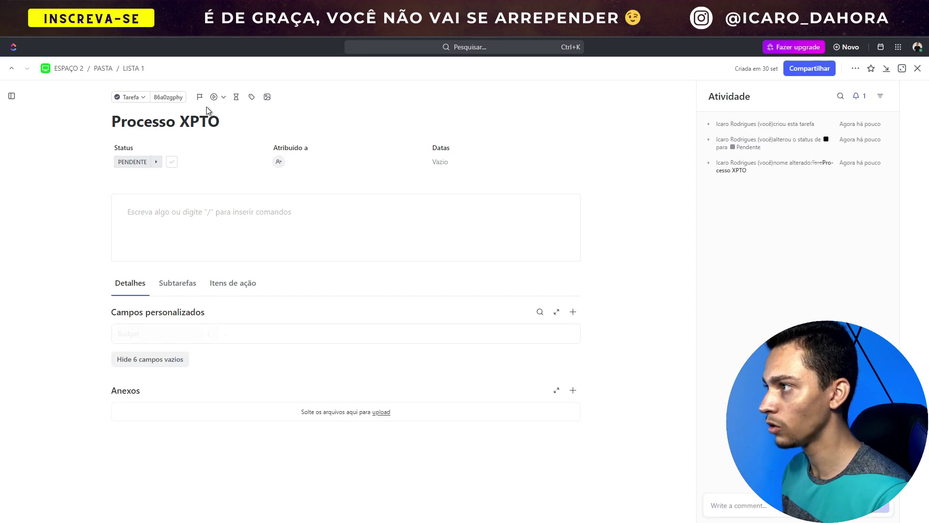
pyautogui.click(128, 97)
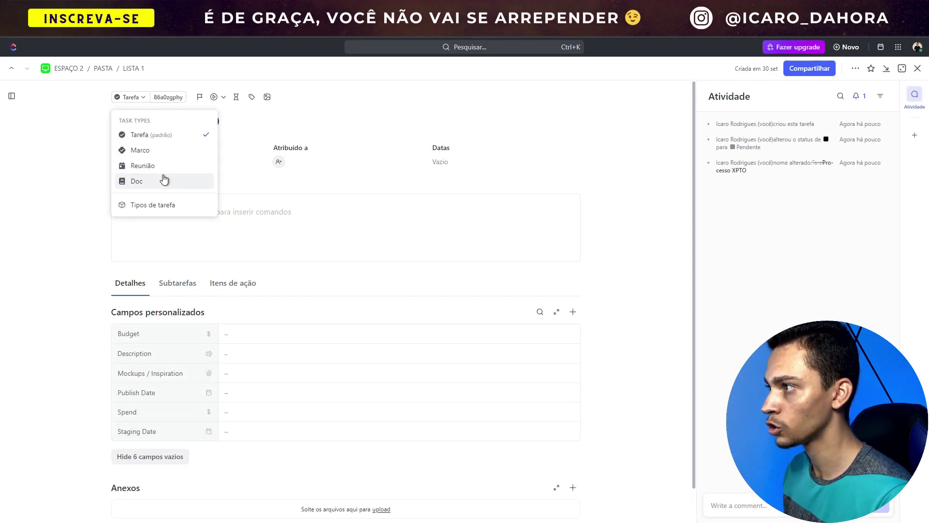
pyautogui.click(163, 180)
pyautogui.press('Escape')
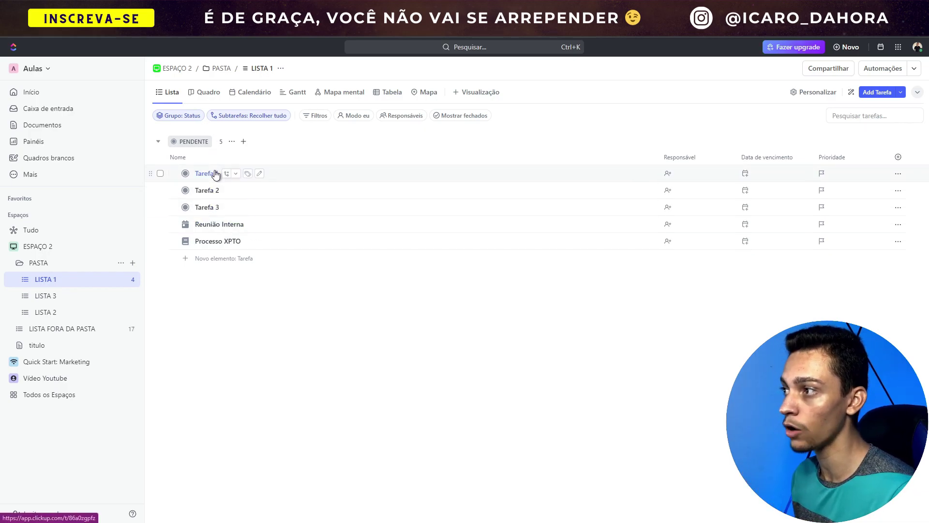
# Try to change the task type of all five tasks in LISTA 1 to Reunião in bulk
pyautogui.click(160, 174)
pyautogui.keyDown('shift'); pyautogui.click(160, 240); pyautogui.keyUp('shift')
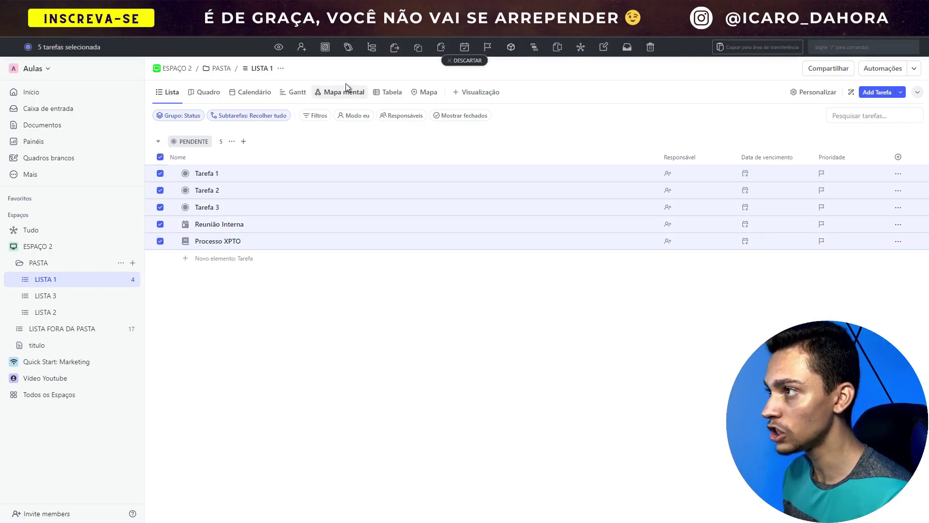
pyautogui.click(509, 52)
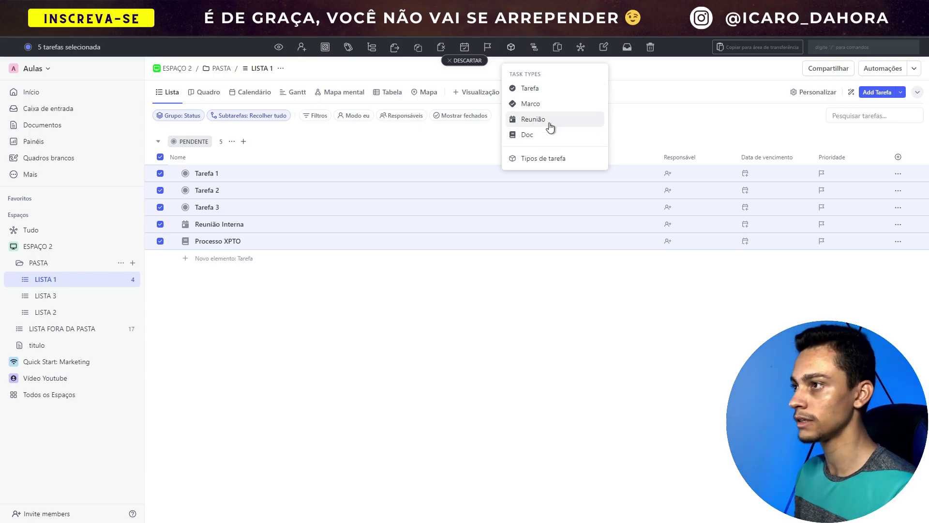
pyautogui.click(535, 119)
pyautogui.press('Escape')
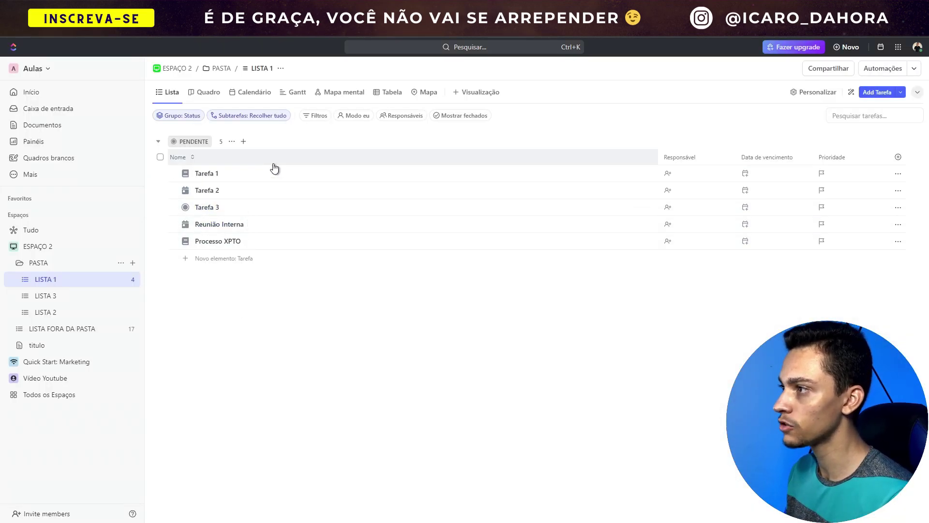
# Filter LISTA 1 to show only tasks where Tipo de tarefa is Doc
pyautogui.click(313, 117)
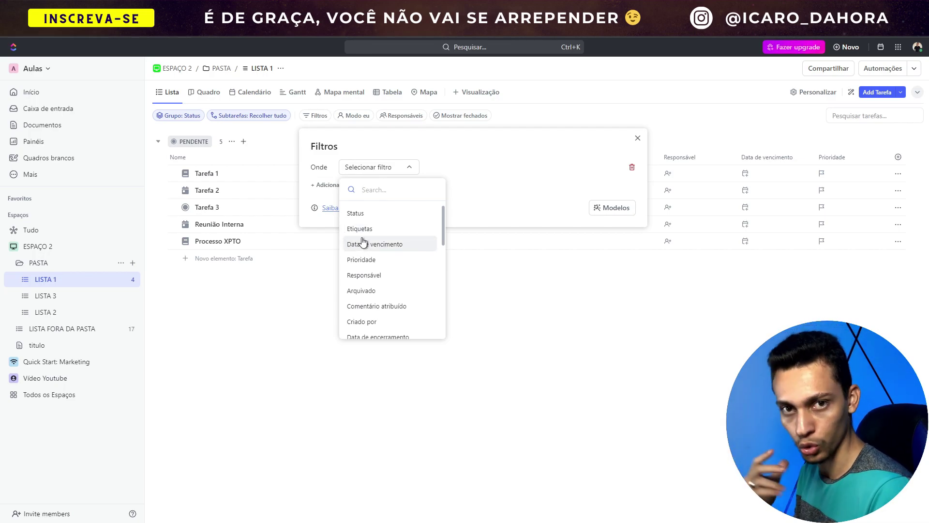
pyautogui.scroll(-5, 382, 271)
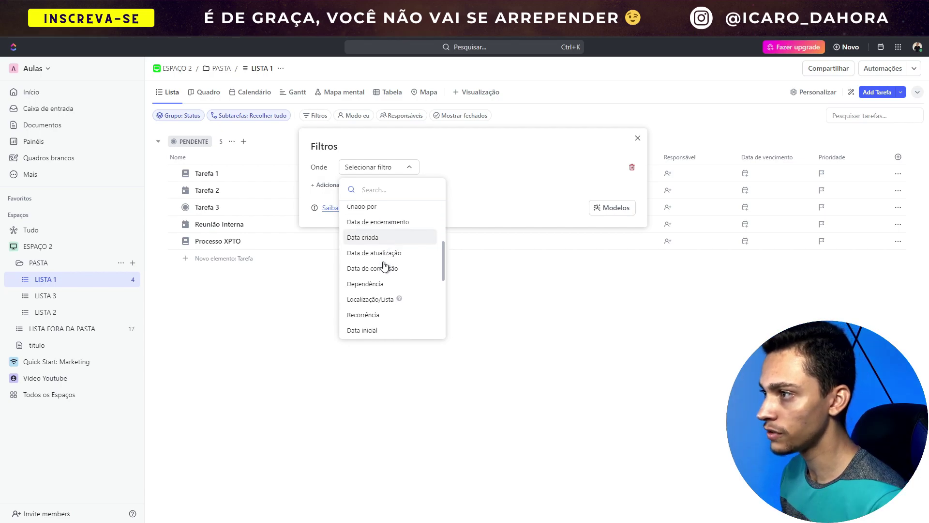
pyautogui.scroll(-3, 381, 290)
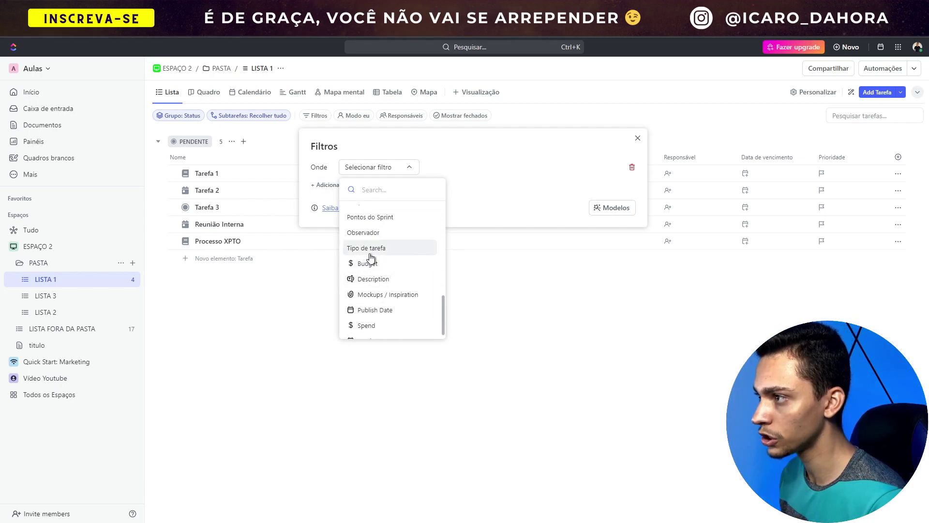
pyautogui.click(374, 252)
pyautogui.click(533, 169)
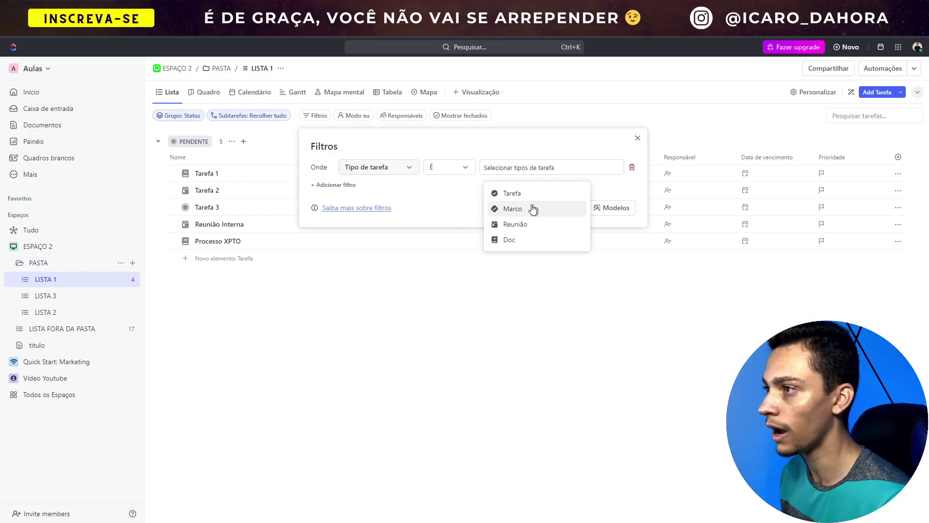
pyautogui.click(523, 240)
pyautogui.click(629, 184)
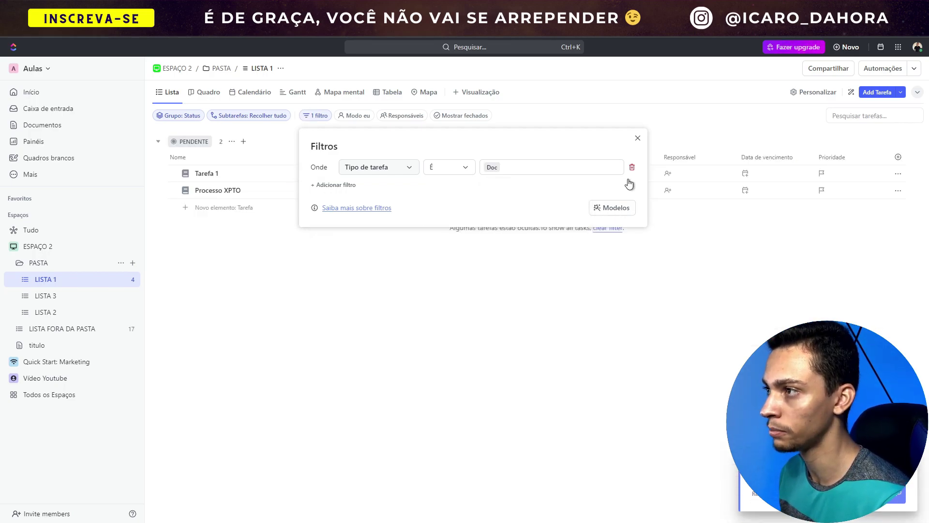
pyautogui.click(638, 138)
# Rename the Lista view of LISTA 1 as DOC
pyautogui.click(166, 95)
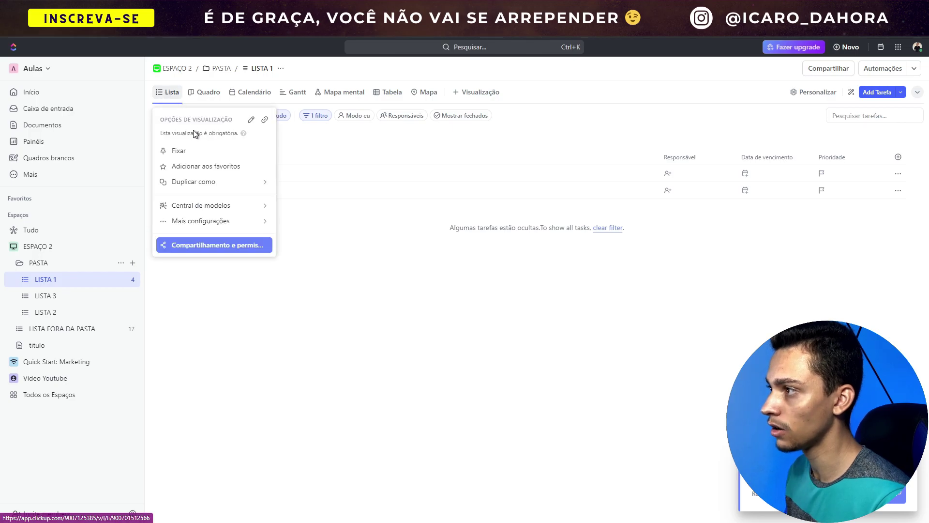
pyautogui.click(247, 121)
pyautogui.write('dOC')
pyautogui.press('Return')
# Duplicate the DOC view as another list view
pyautogui.rightClick(168, 100)
pyautogui.click(166, 94)
pyautogui.rightClick(166, 94)
pyautogui.rightClick(165, 91)
pyautogui.press('Escape')
pyautogui.moveTo(205, 186)
pyautogui.click(292, 193)
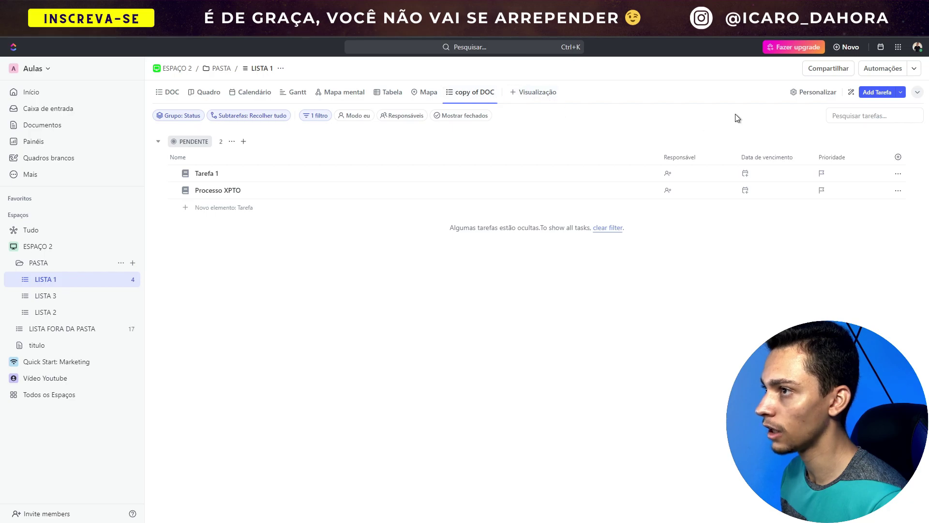
# Replace Doc with Reunião in the copied view's task type filter and rename the view REUNIÕES
pyautogui.click(316, 116)
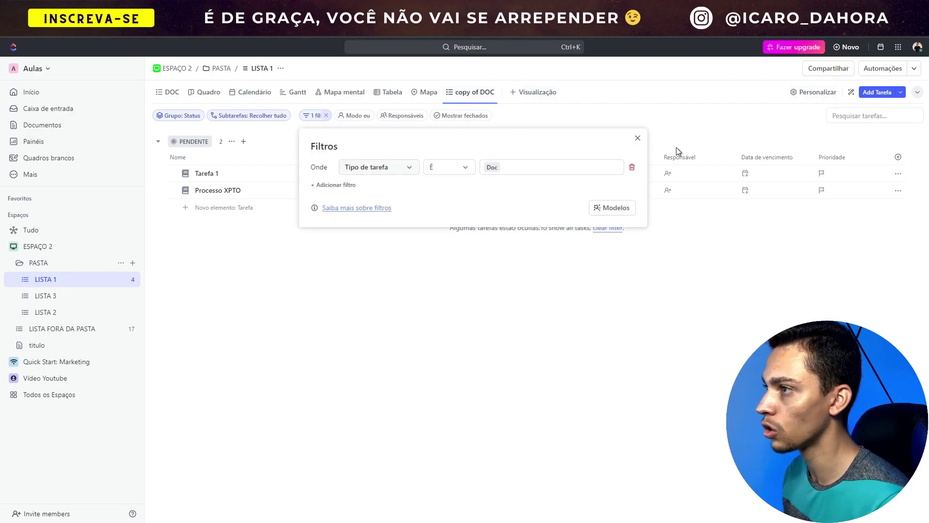
pyautogui.click(561, 167)
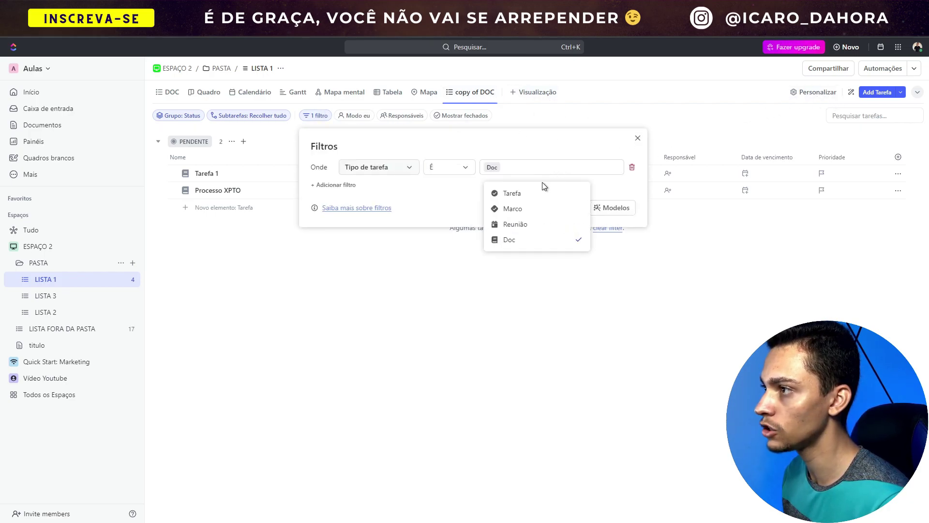
pyautogui.click(539, 224)
pyautogui.click(535, 240)
pyautogui.click(637, 150)
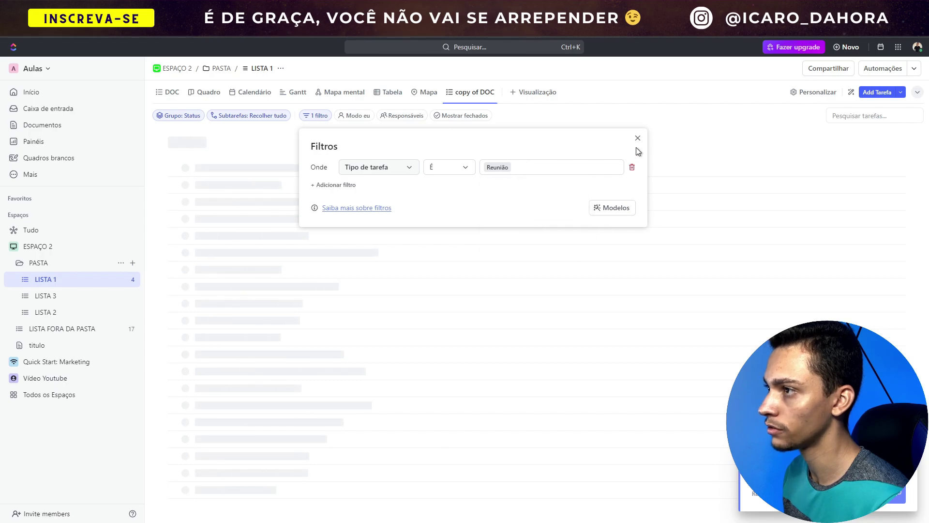
pyautogui.click(638, 138)
pyautogui.click(474, 92)
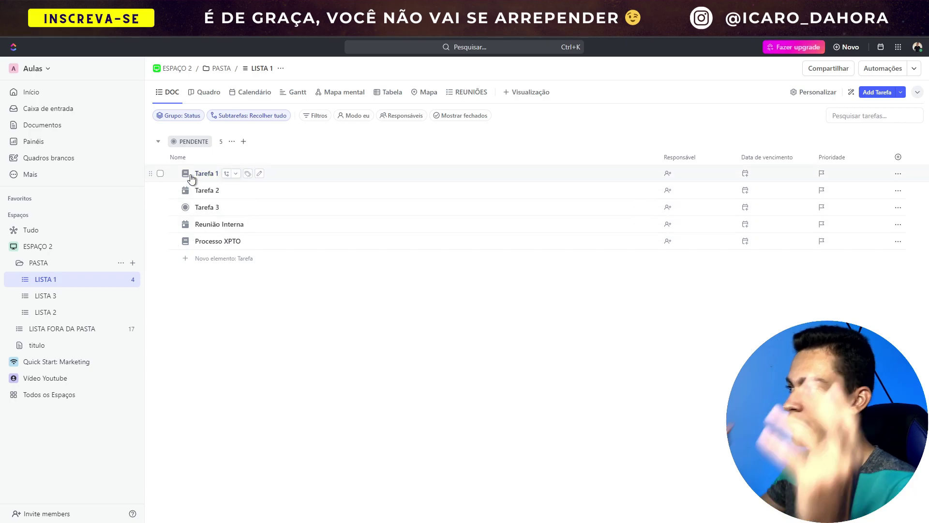
# Add two tasks of type Tarefa named AA and AAA to the PENDENTE group of LISTA 1
pyautogui.click(220, 258)
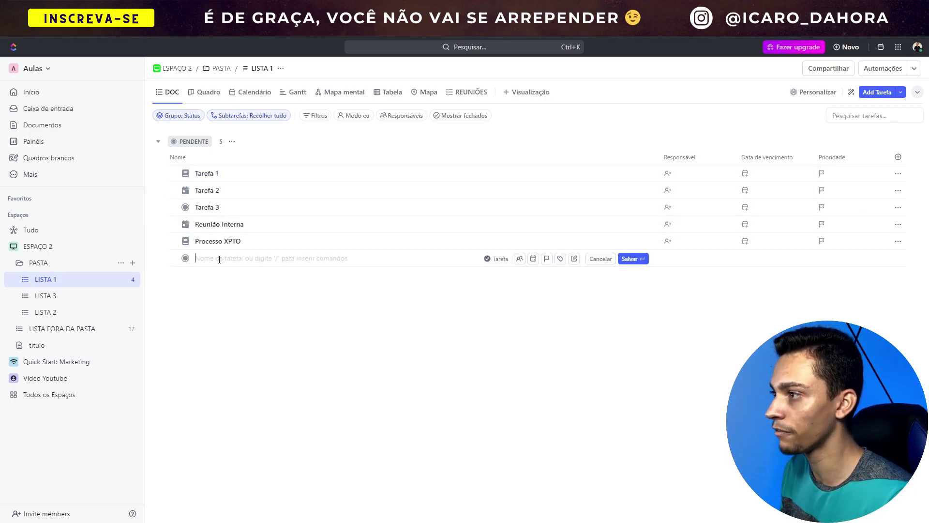
pyautogui.write('AA')
pyautogui.press('Return')
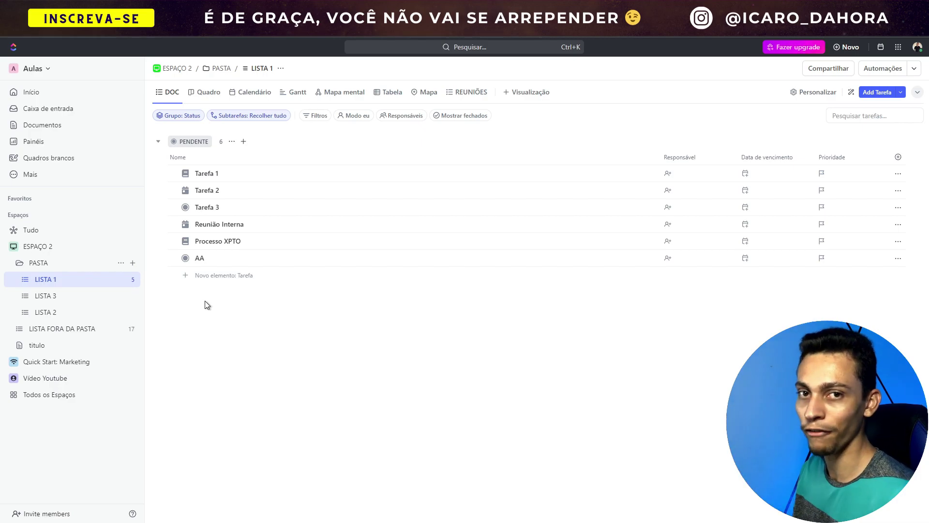
pyautogui.click(193, 277)
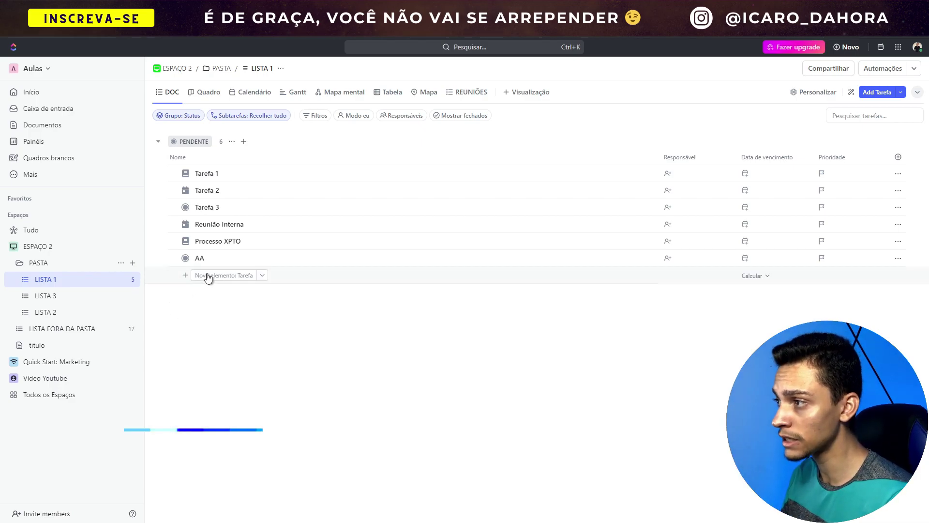
pyautogui.write('AAA')
pyautogui.press('Return')
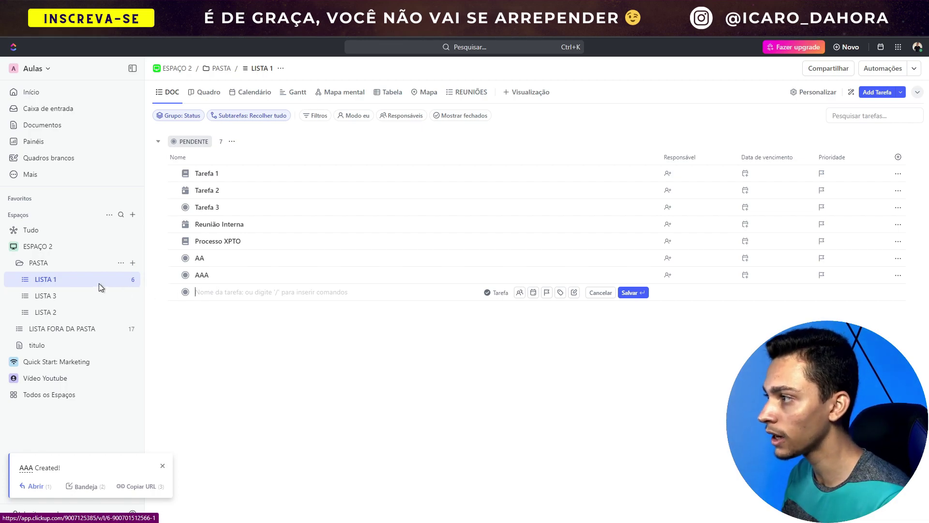
# Set the default task type of LISTA 1 to Doc
pyautogui.click(132, 279)
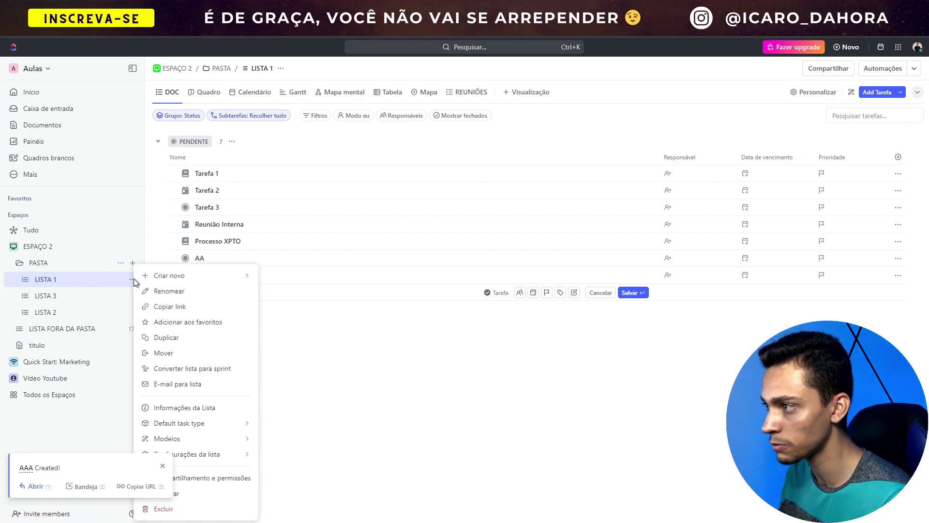
pyautogui.click(163, 466)
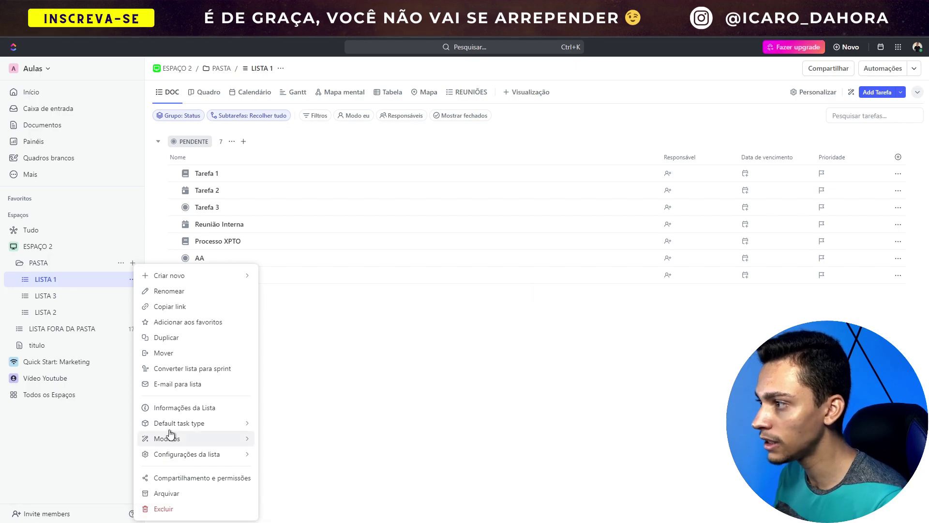
pyautogui.moveTo(209, 423)
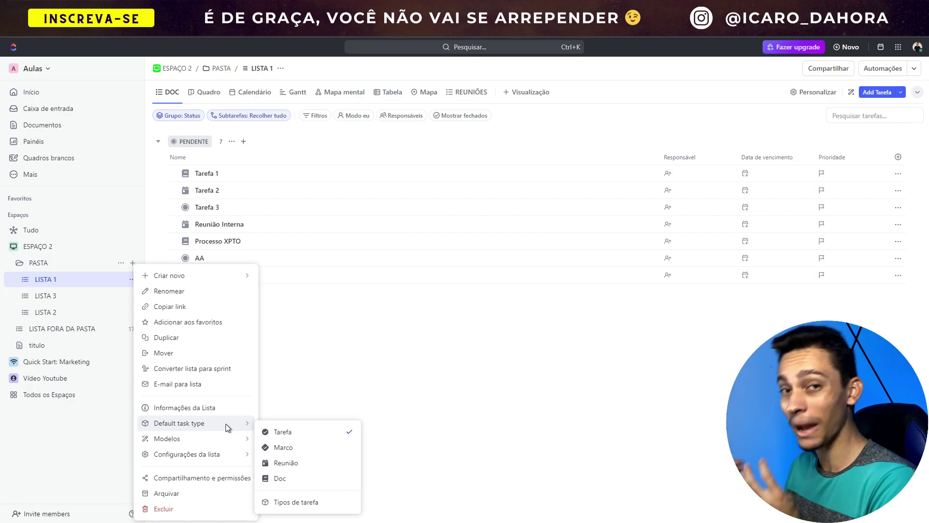
pyautogui.click(303, 481)
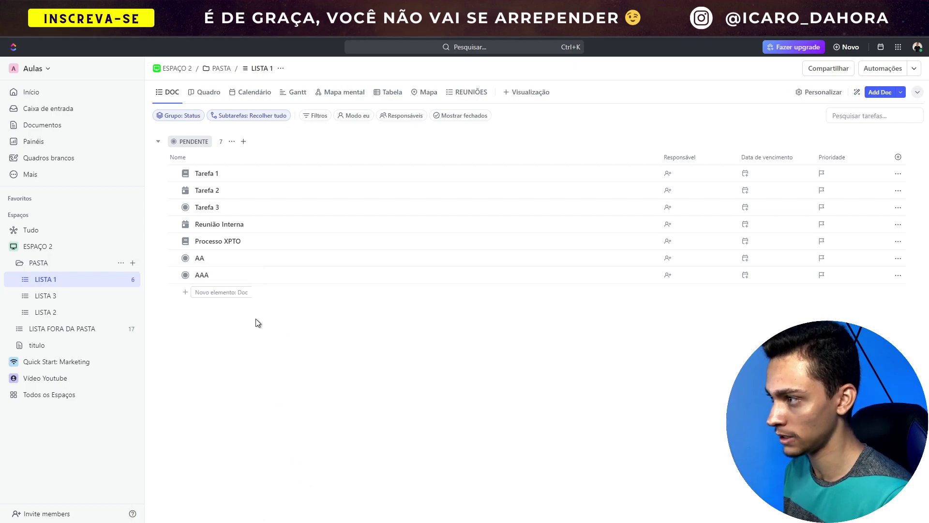
# Add a task named AAA to LISTA 1 with the default task type Doc
pyautogui.click(217, 293)
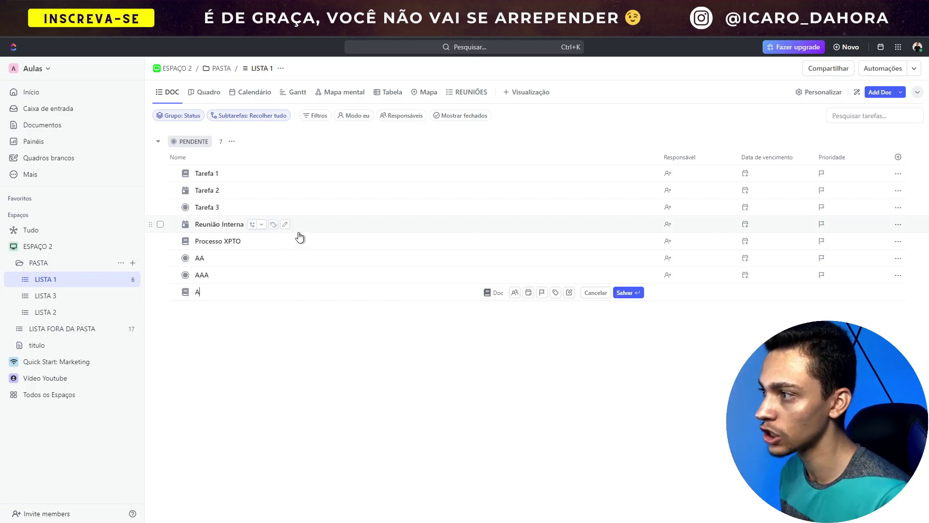
pyautogui.write('AAA')
pyautogui.press('Return')
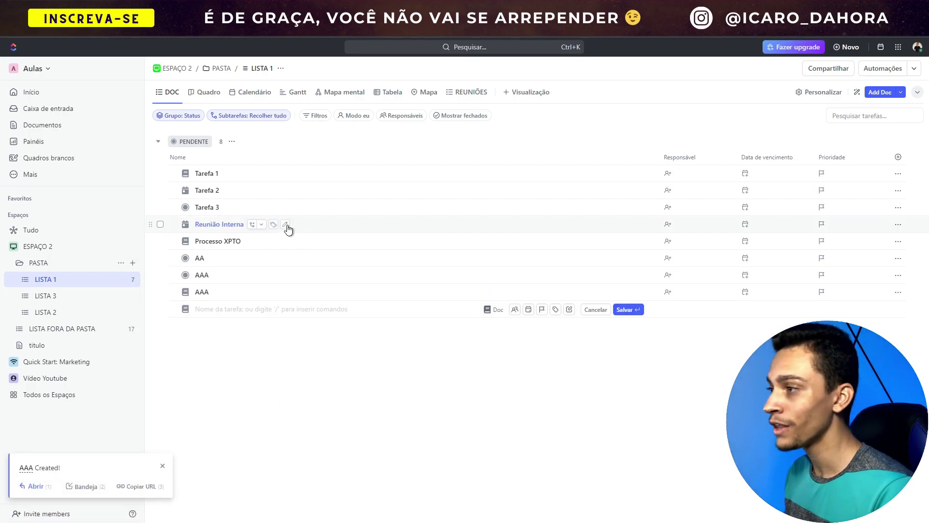
pyautogui.rightClick(49, 247)
pyautogui.click(327, 359)
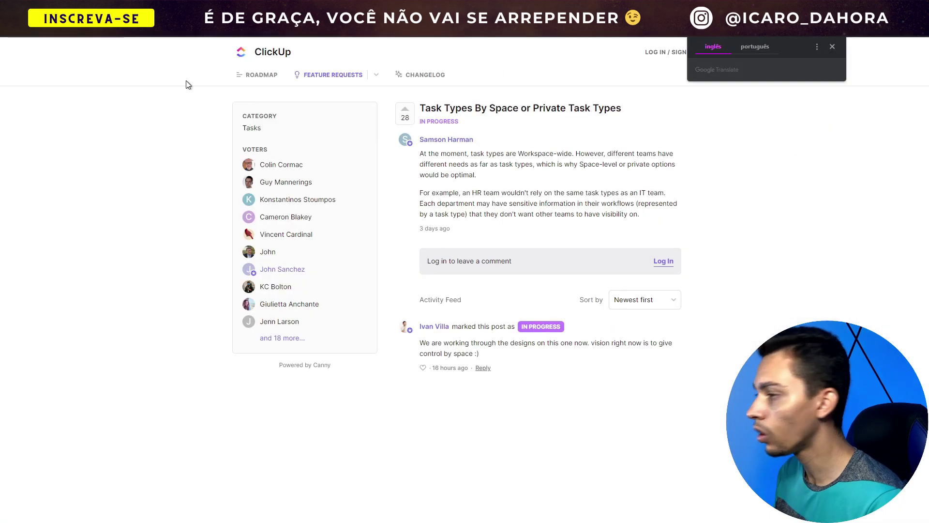
# Translate the feature request about task types by space into Portuguese, examine its title and status, and return to LISTA 1
pyautogui.click(746, 46)
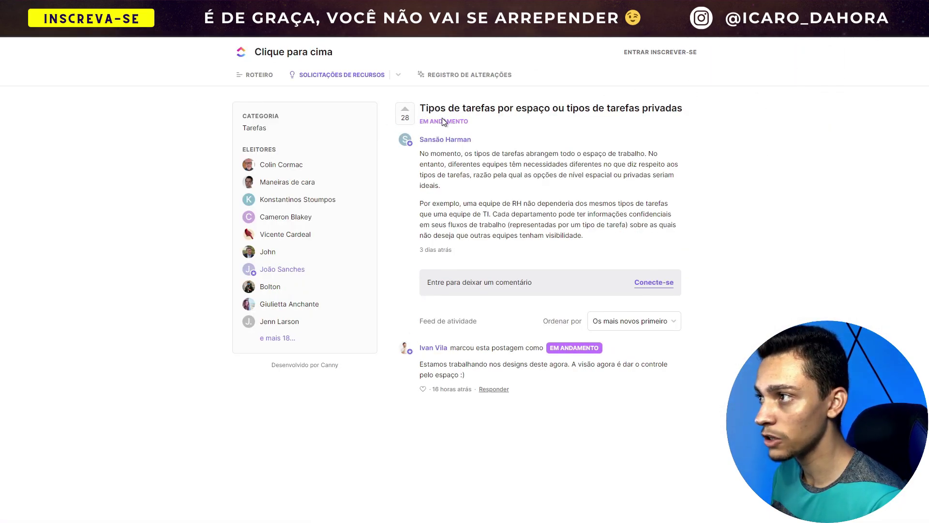
pyautogui.moveTo(421, 124); pyautogui.dragTo(643, 108)
pyautogui.click(643, 110)
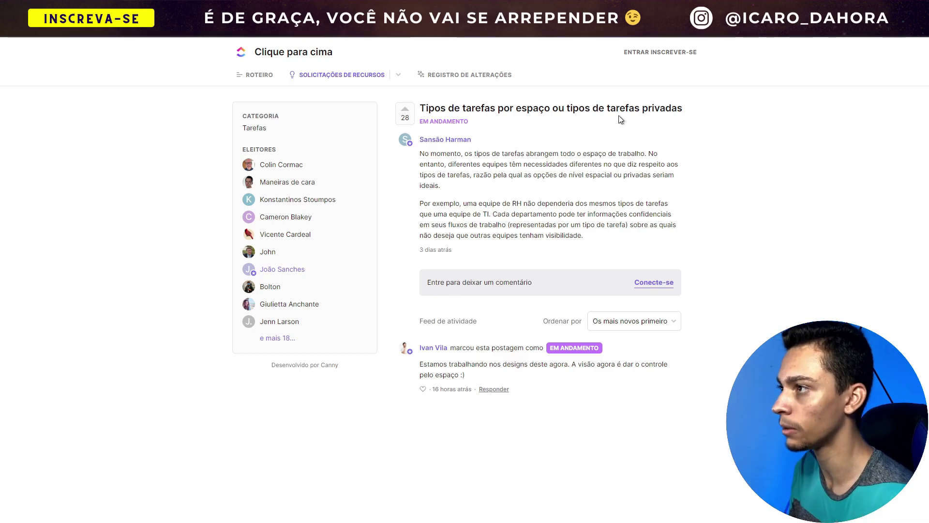
pyautogui.click(116, 7)
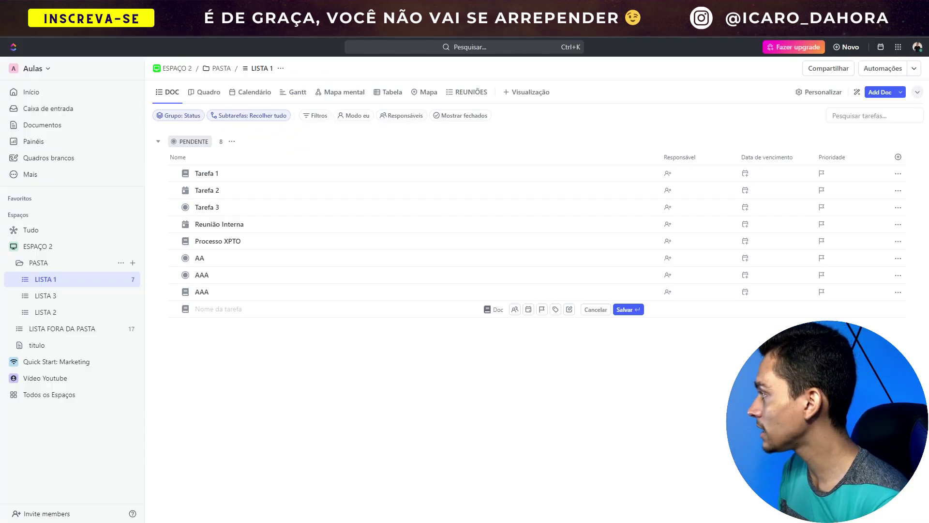
# Open the options of the ESPAÇO 2 space
pyautogui.rightClick(43, 248)
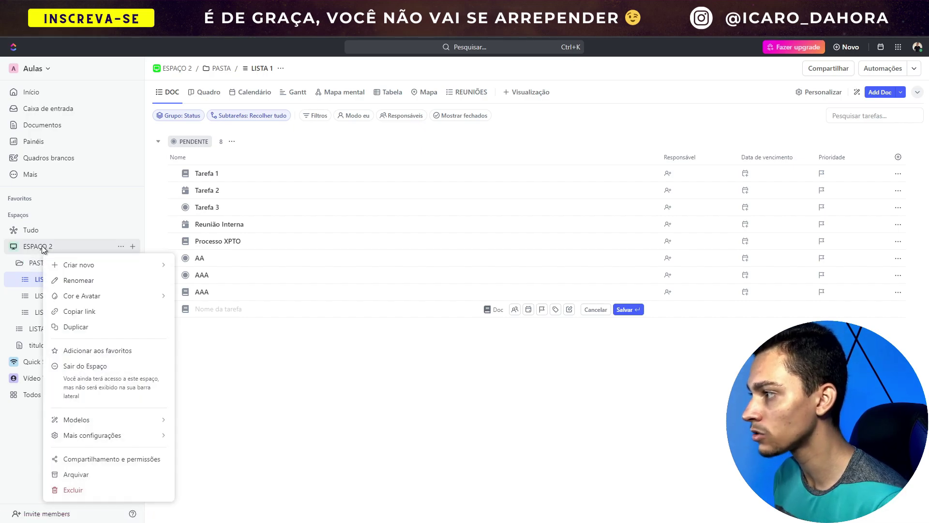